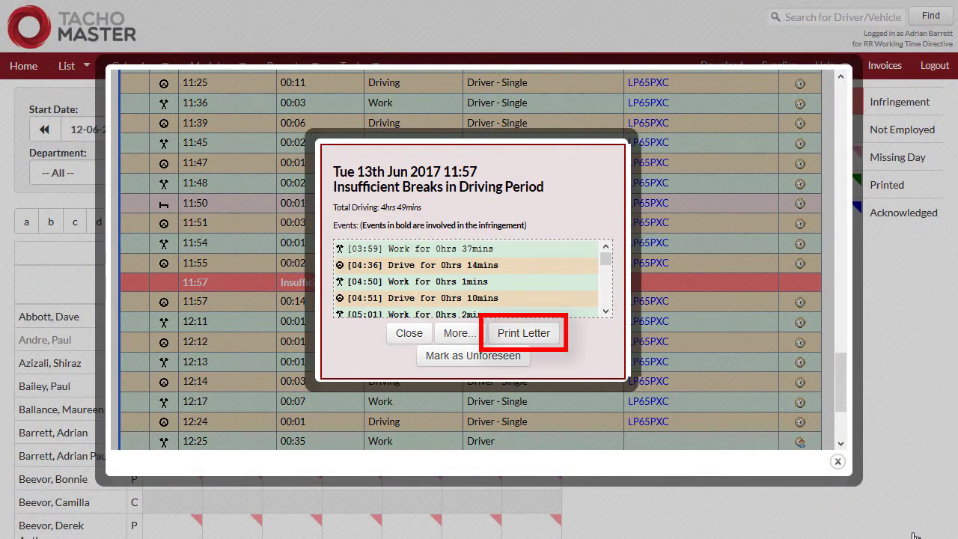
- Open the Infringement Letters report from the Reports > Driver Reports menu
{"action": "left_click", "coordinate": [303, 73]}
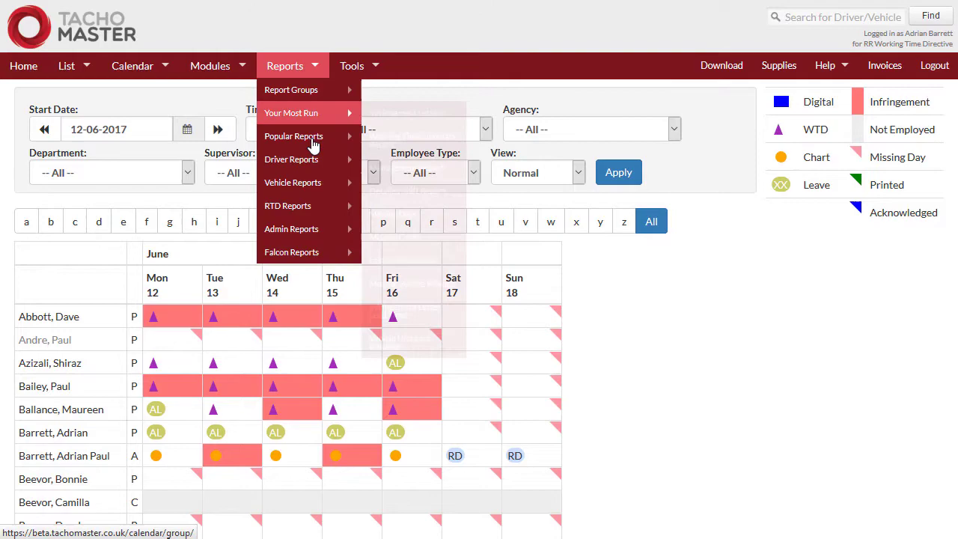
{"action": "mouse_move", "coordinate": [314, 160]}
{"action": "left_click", "coordinate": [600, 241]}
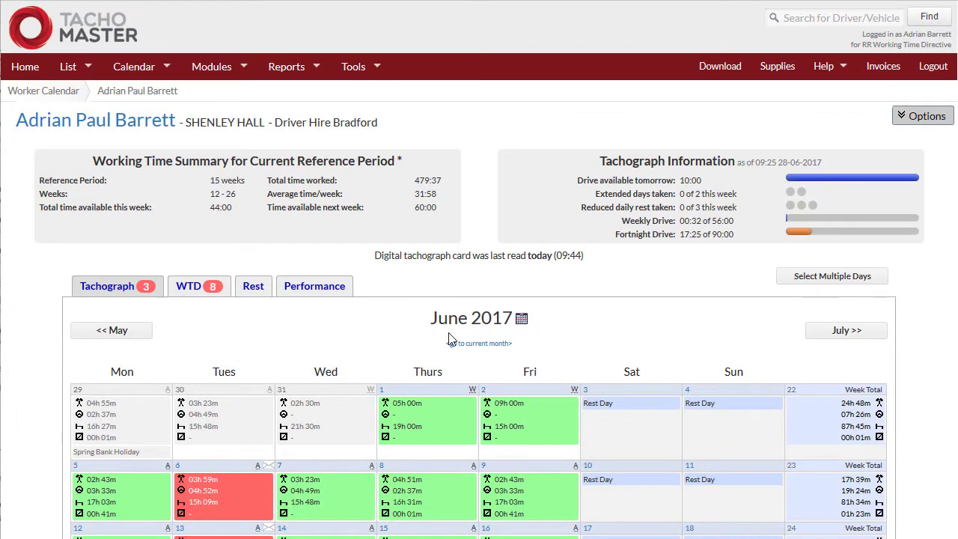
- Open the Day View for 13 June 2017 and scroll its events down to the 11:57 infringement row
{"action": "scroll", "coordinate": [412, 341], "scroll_direction": "down", "scroll_amount": 3}
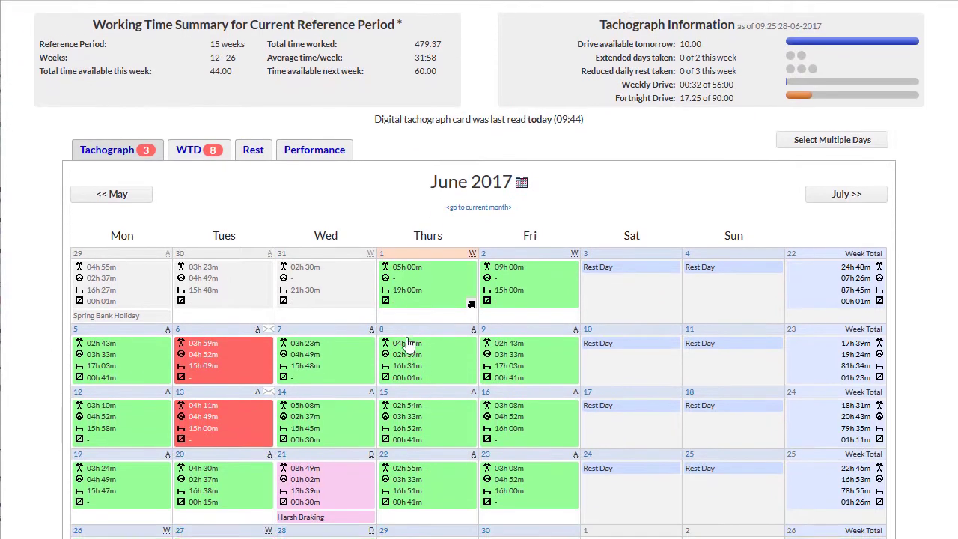
{"action": "scroll", "coordinate": [412, 342], "scroll_direction": "down", "scroll_amount": 2}
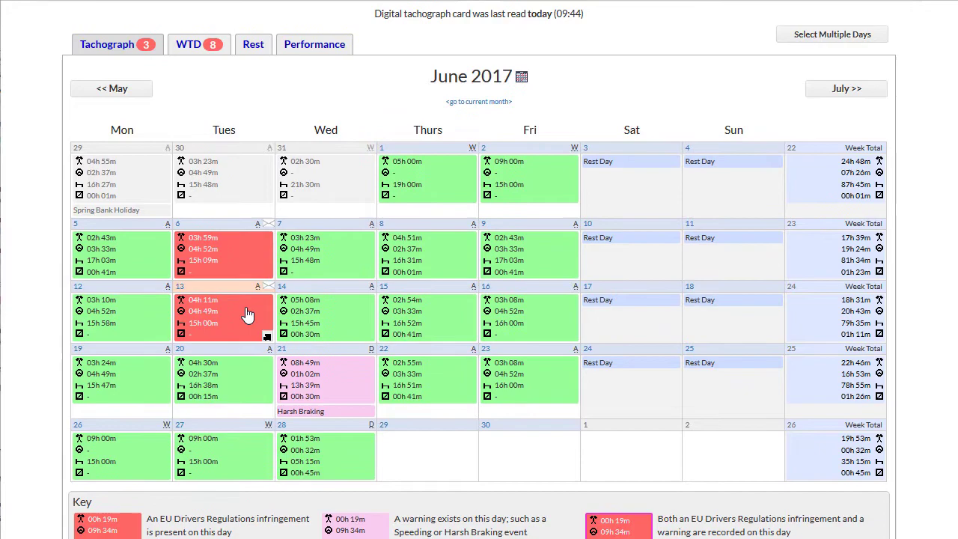
{"action": "left_click", "coordinate": [248, 314]}
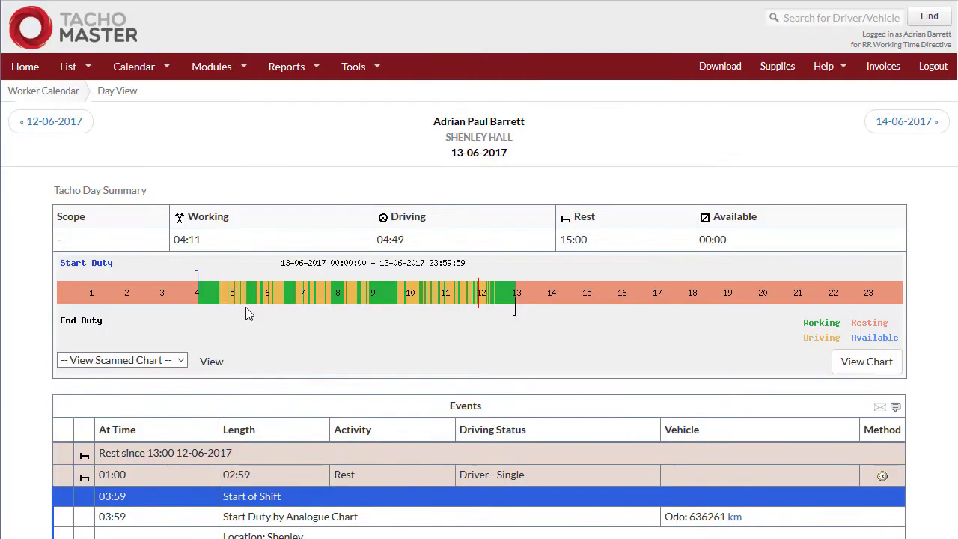
{"action": "scroll", "coordinate": [372, 331], "scroll_direction": "down", "scroll_amount": 4}
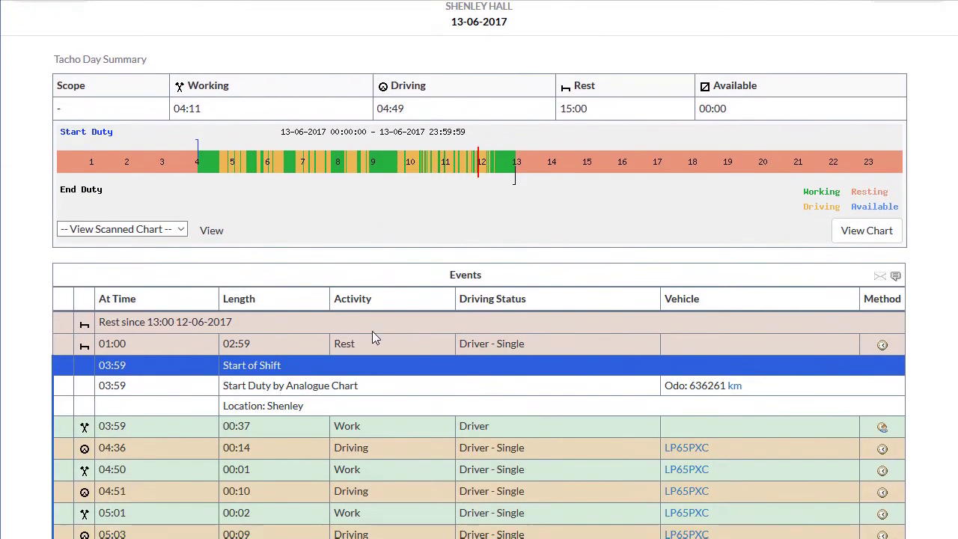
{"action": "scroll", "coordinate": [372, 331], "scroll_direction": "down", "scroll_amount": 9}
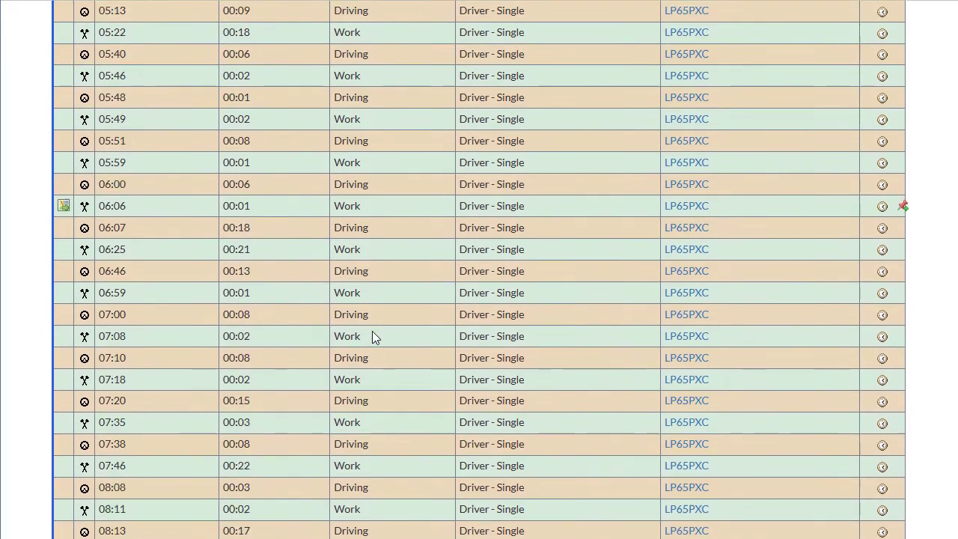
{"action": "scroll", "coordinate": [372, 331], "scroll_direction": "down", "scroll_amount": 5}
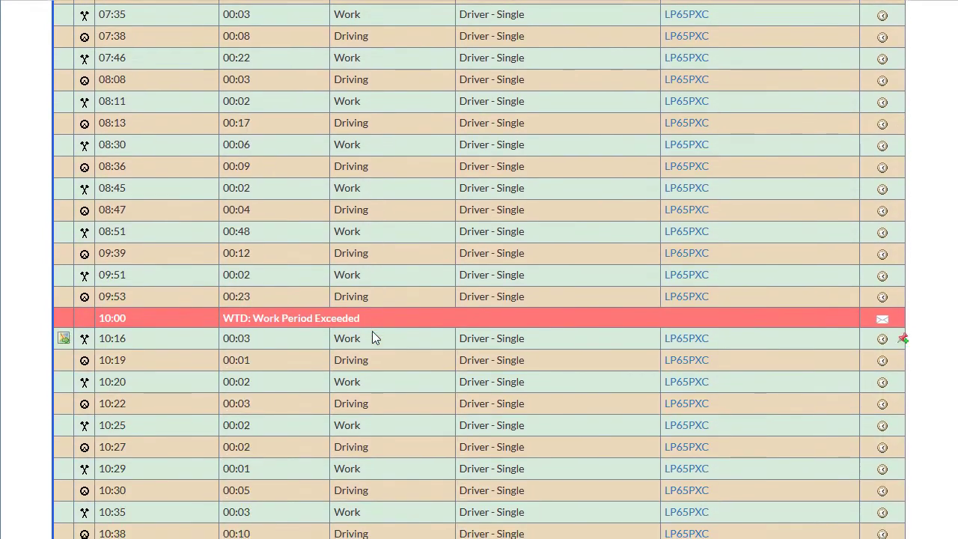
{"action": "scroll", "coordinate": [372, 331], "scroll_direction": "down", "scroll_amount": 5}
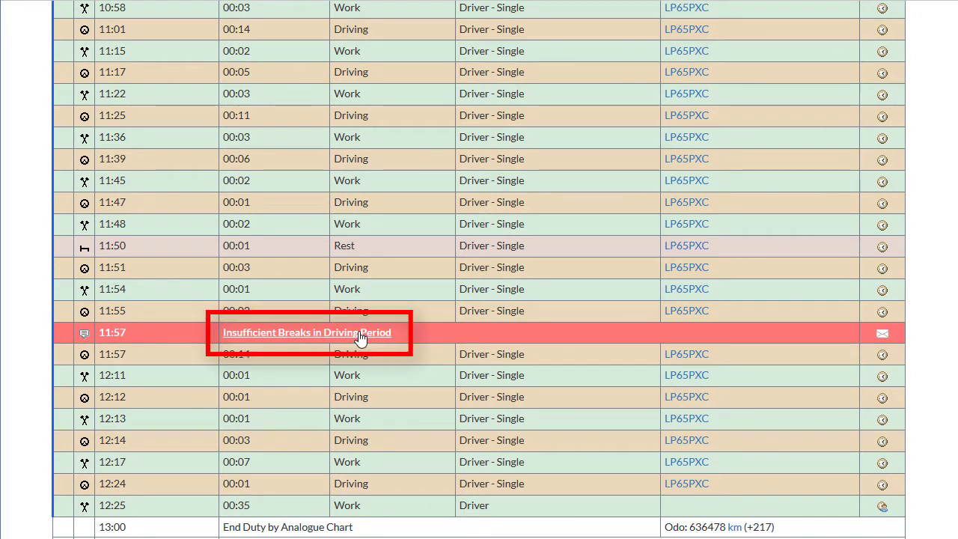
- Show the details of the 11:57 Insufficient Breaks in Driving Period infringement
{"action": "left_click", "coordinate": [352, 337]}
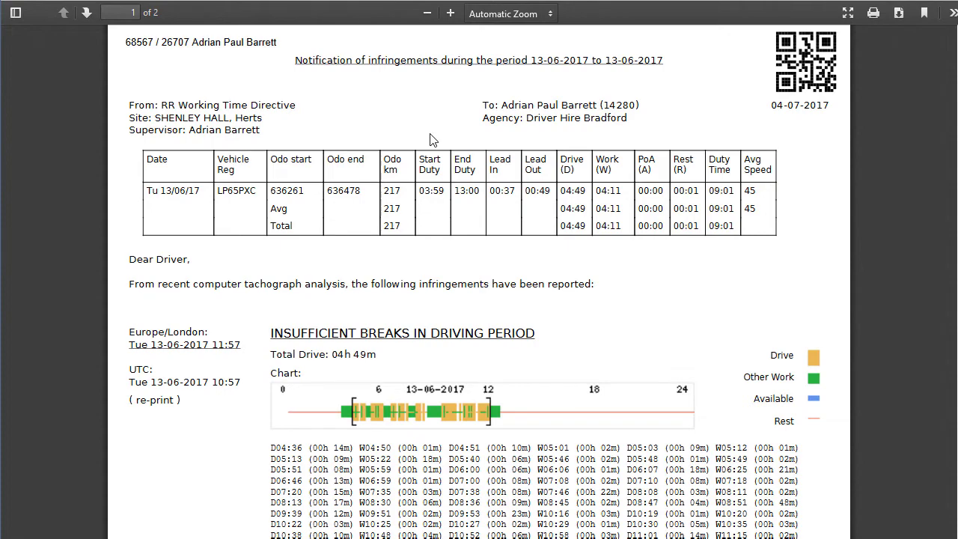
- Scroll the infringement letter PDF through page 1 to the start of page 2
{"action": "scroll", "coordinate": [438, 217], "scroll_direction": "down", "scroll_amount": 5}
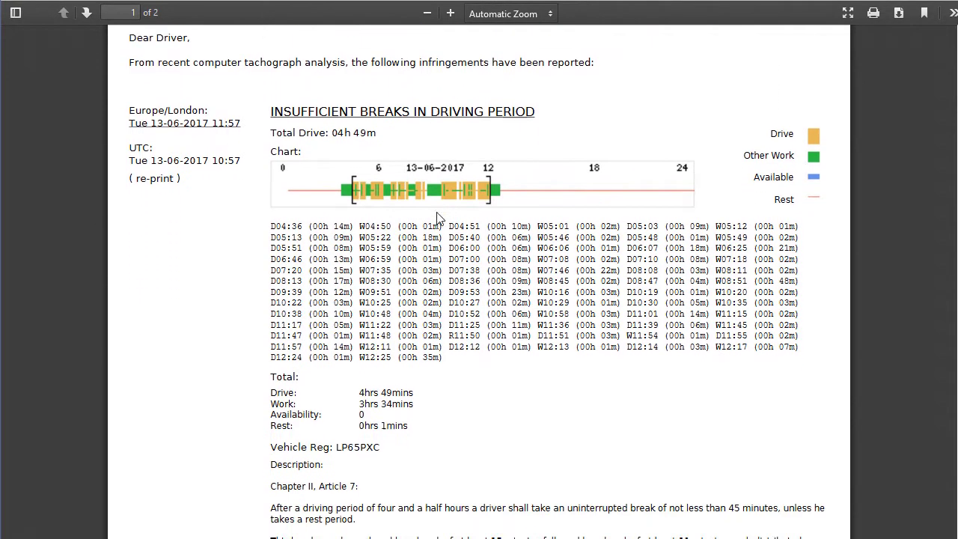
{"action": "scroll", "coordinate": [438, 219], "scroll_direction": "down", "scroll_amount": 12}
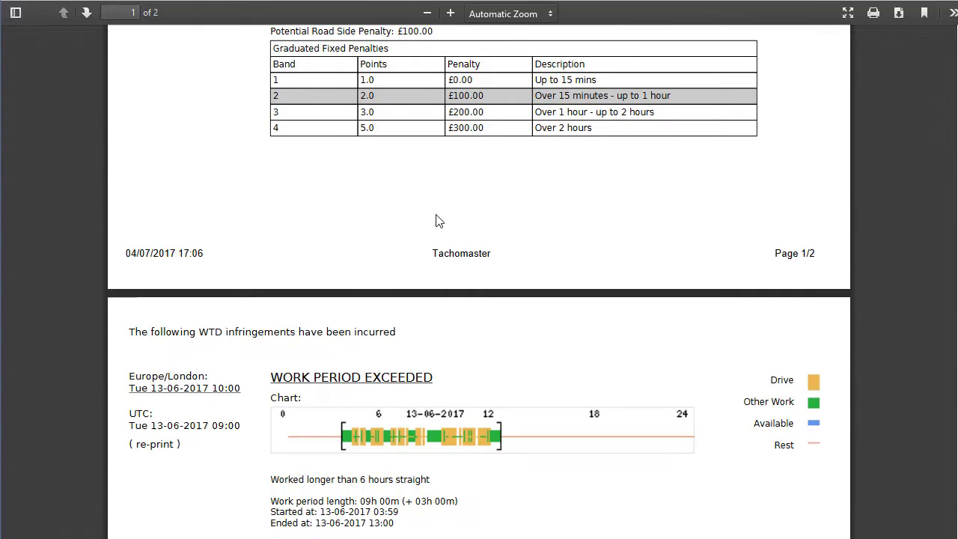
{"action": "scroll", "coordinate": [438, 221], "scroll_direction": "down", "scroll_amount": 9}
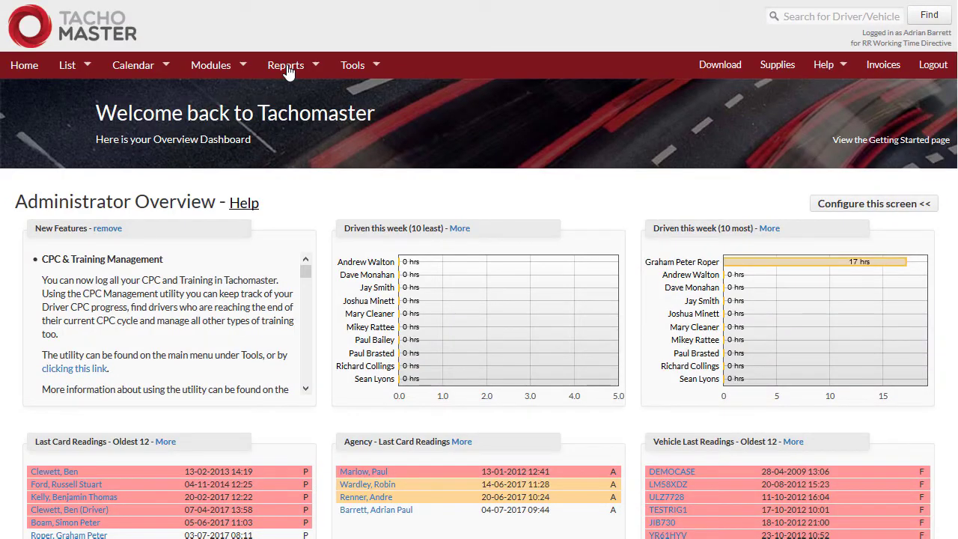
- Open the Infringement Letters report under Driver Reports and bring up its From date picker
{"action": "left_click", "coordinate": [289, 68]}
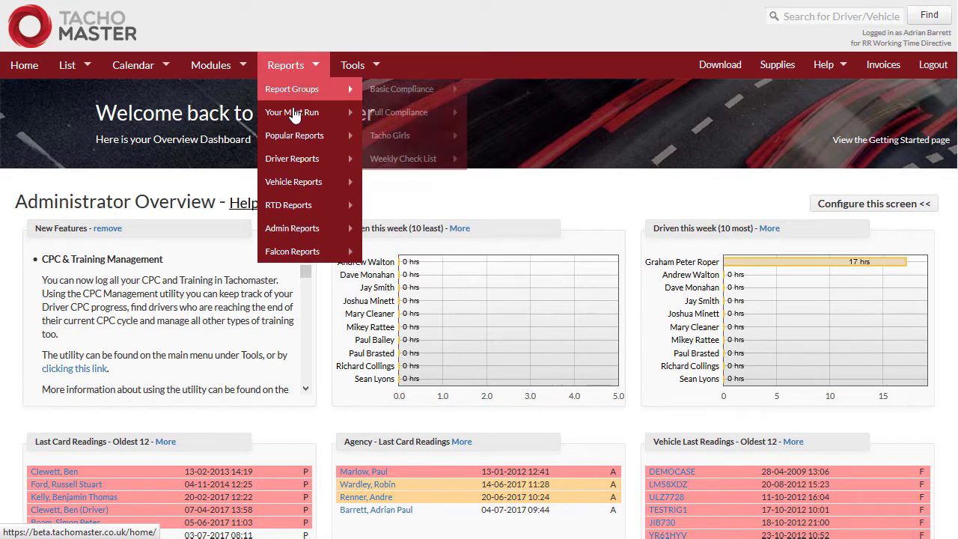
{"action": "mouse_move", "coordinate": [304, 159]}
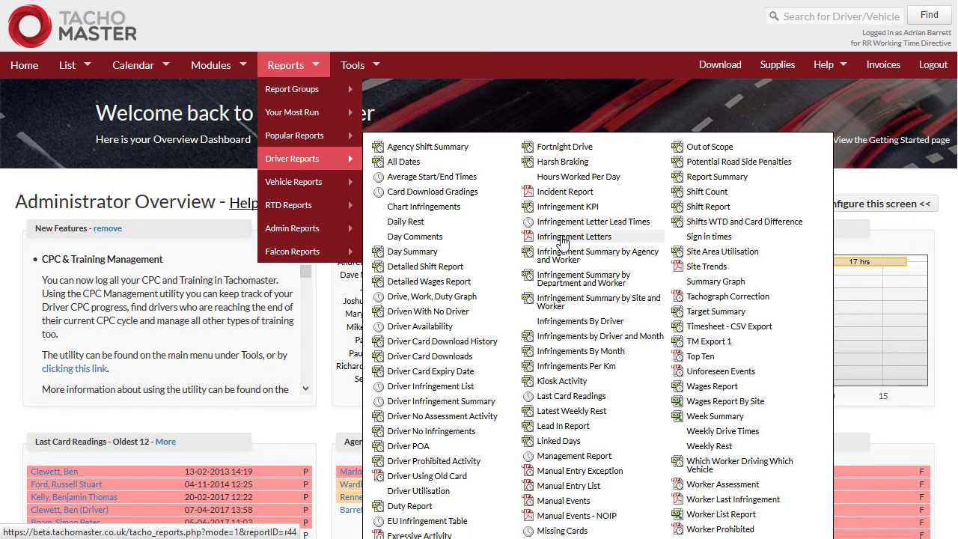
{"action": "left_click", "coordinate": [563, 236]}
{"action": "left_click", "coordinate": [338, 260]}
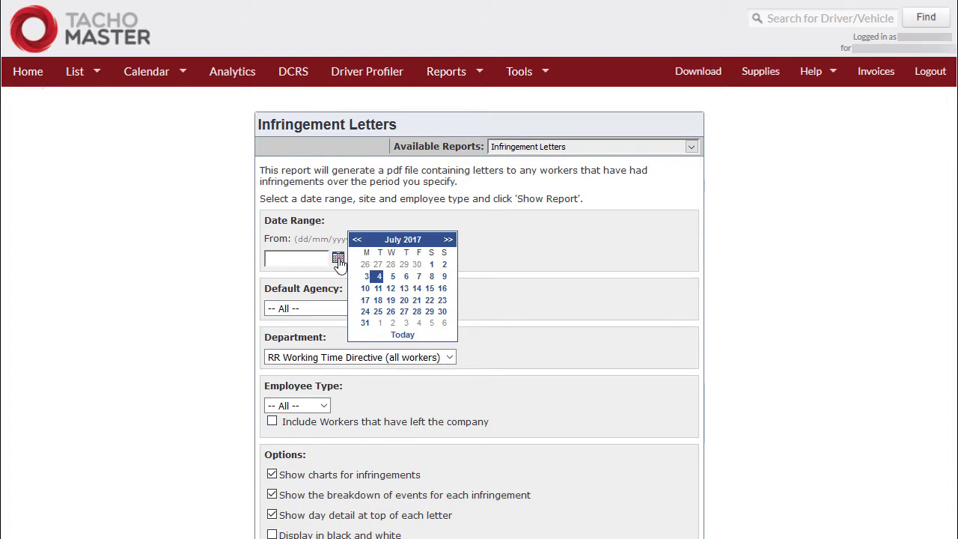
- Set the report date range from 12/06/2017 to 18/06/2017
{"action": "left_click", "coordinate": [357, 240]}
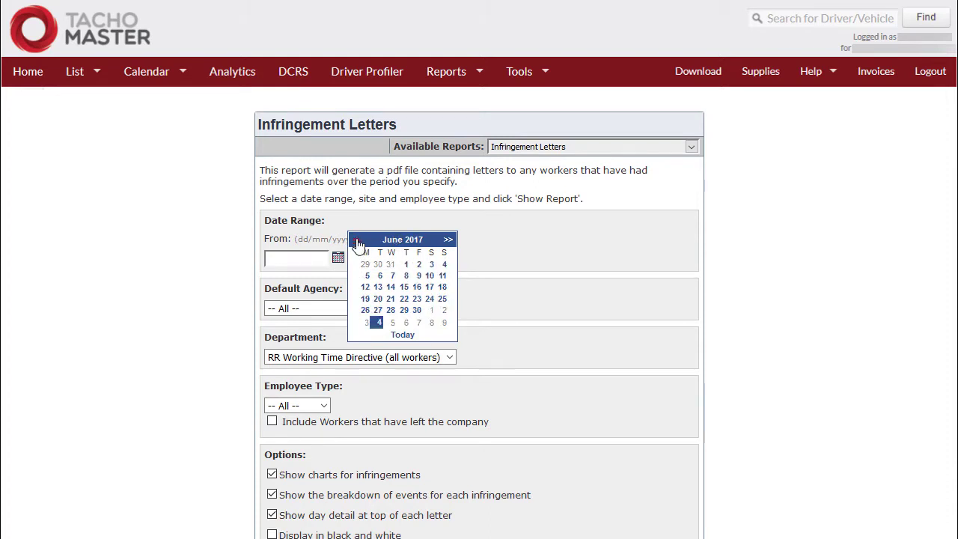
{"action": "left_click", "coordinate": [366, 287]}
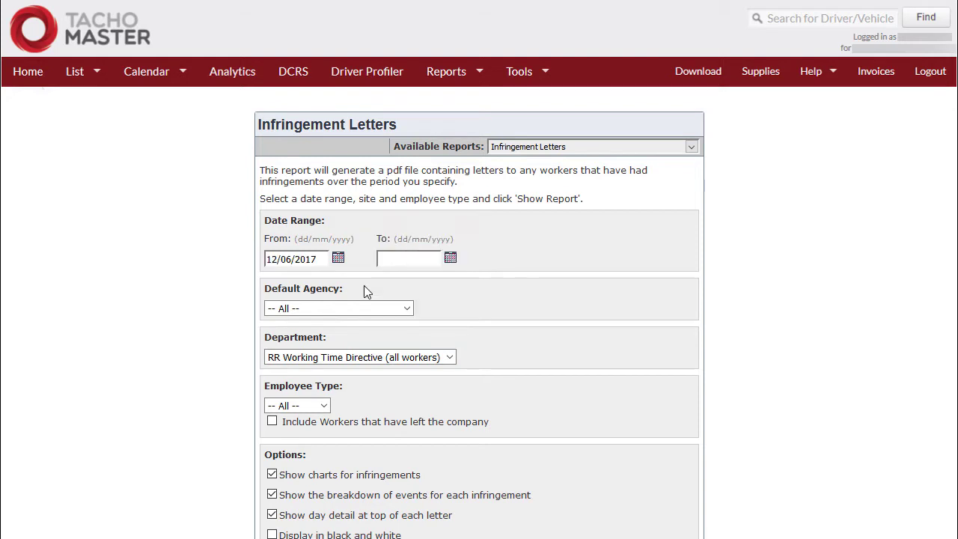
{"action": "left_click", "coordinate": [450, 259]}
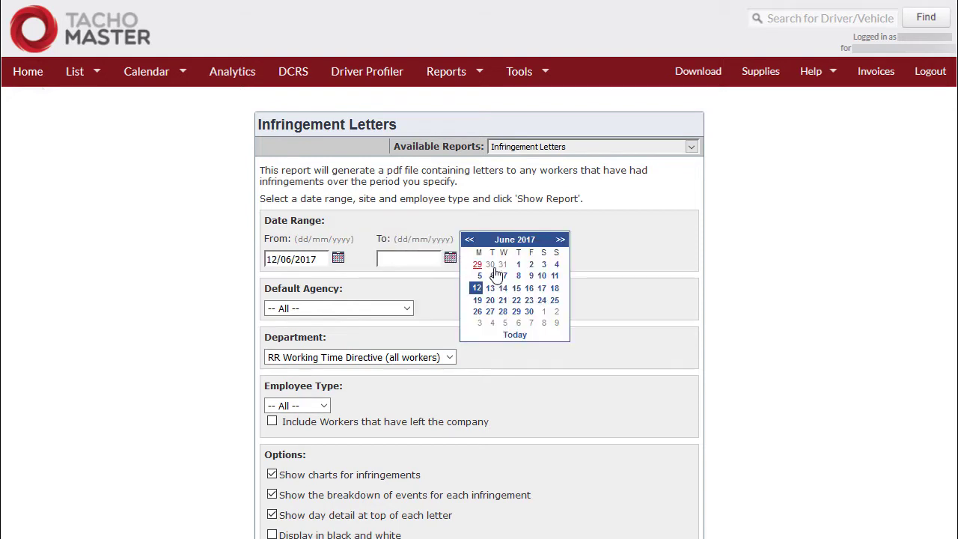
{"action": "left_click", "coordinate": [556, 294]}
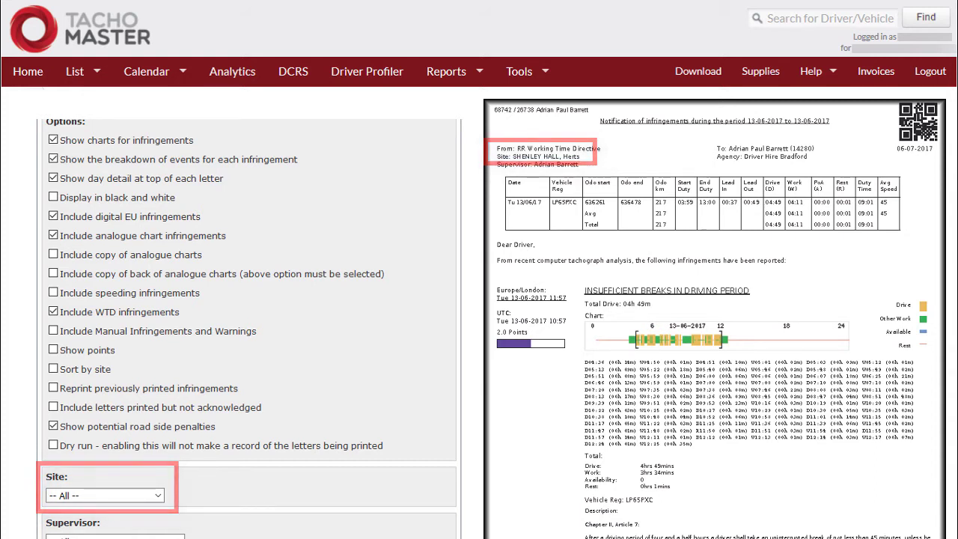
{"action": "scroll", "coordinate": [249, 329], "scroll_direction": "down", "scroll_amount": 3}
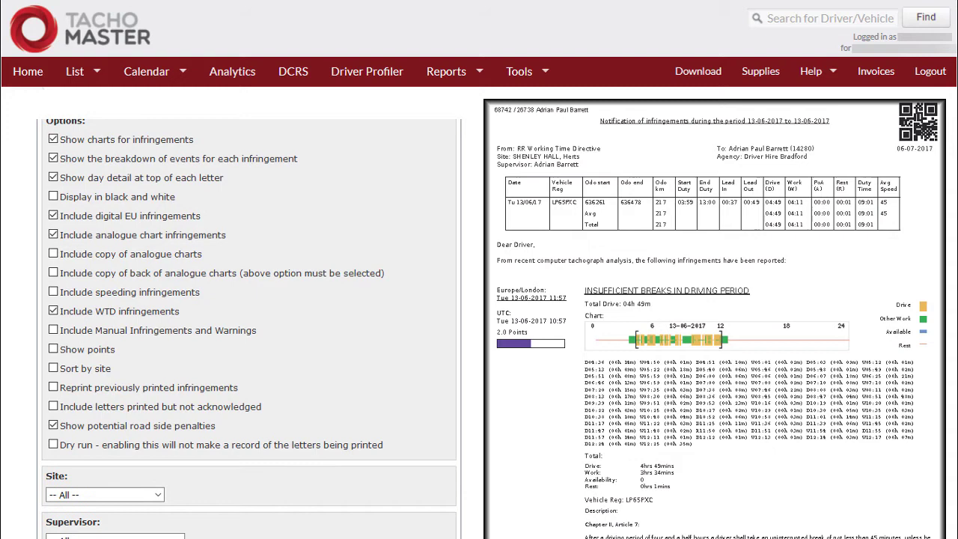
{"action": "scroll", "coordinate": [248, 330], "scroll_direction": "down", "scroll_amount": 1}
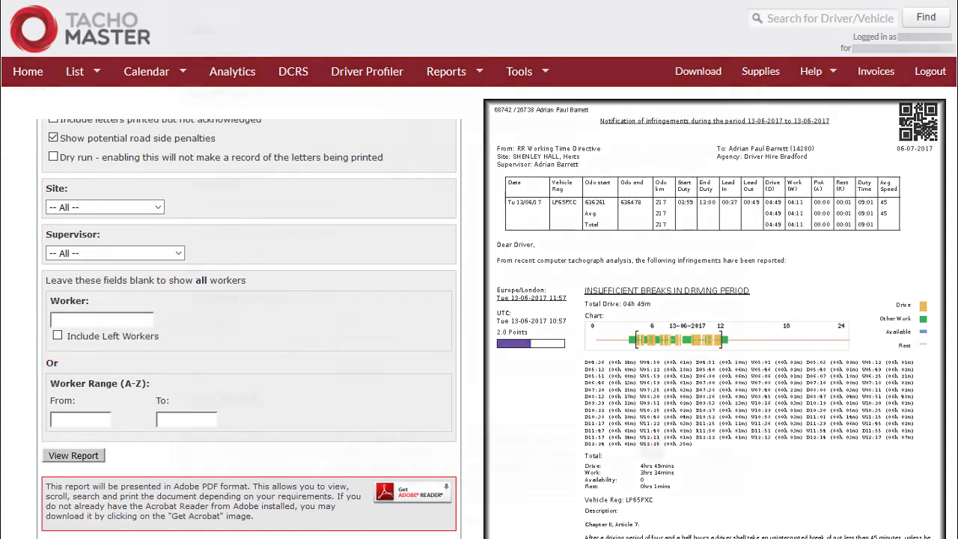
{"action": "left_click", "coordinate": [84, 321]}
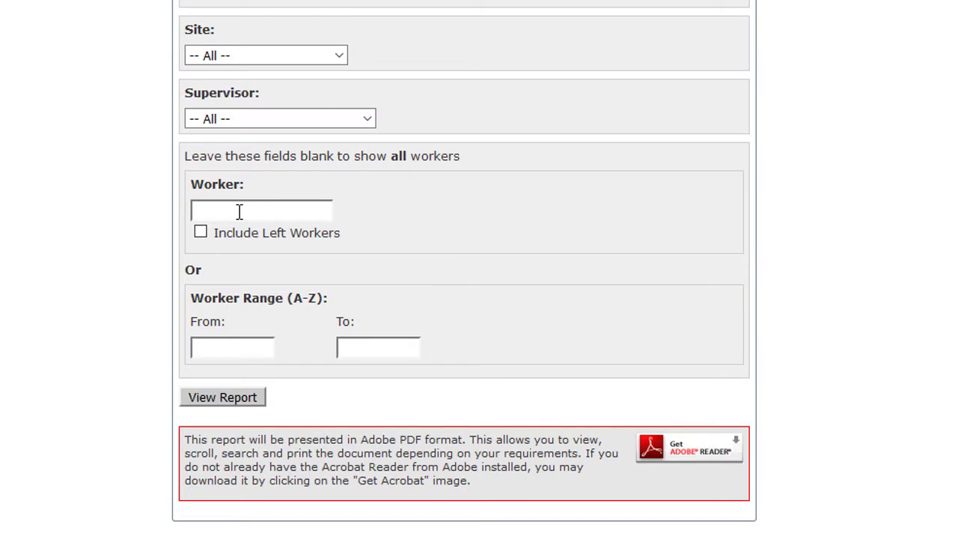
{"action": "type", "text": "ba"}
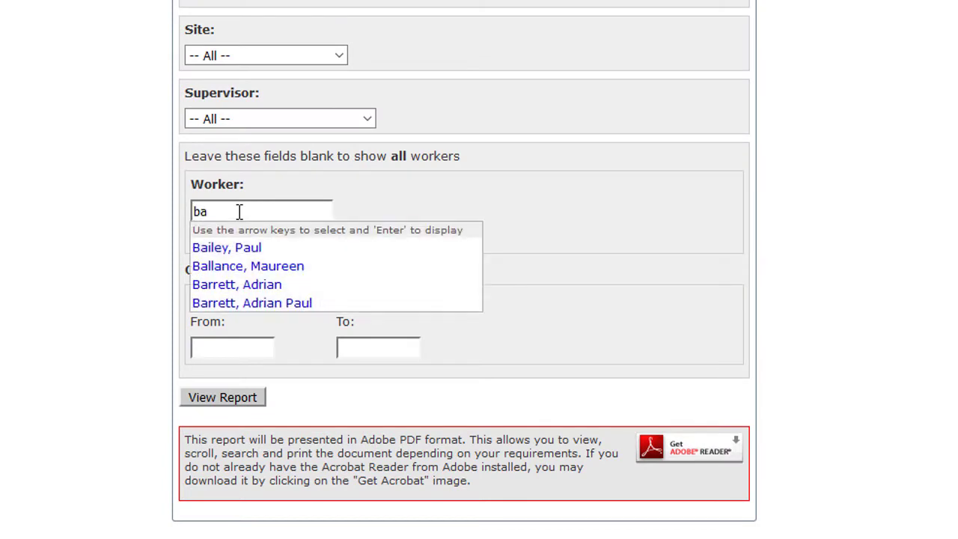
{"action": "type", "text": "rr"}
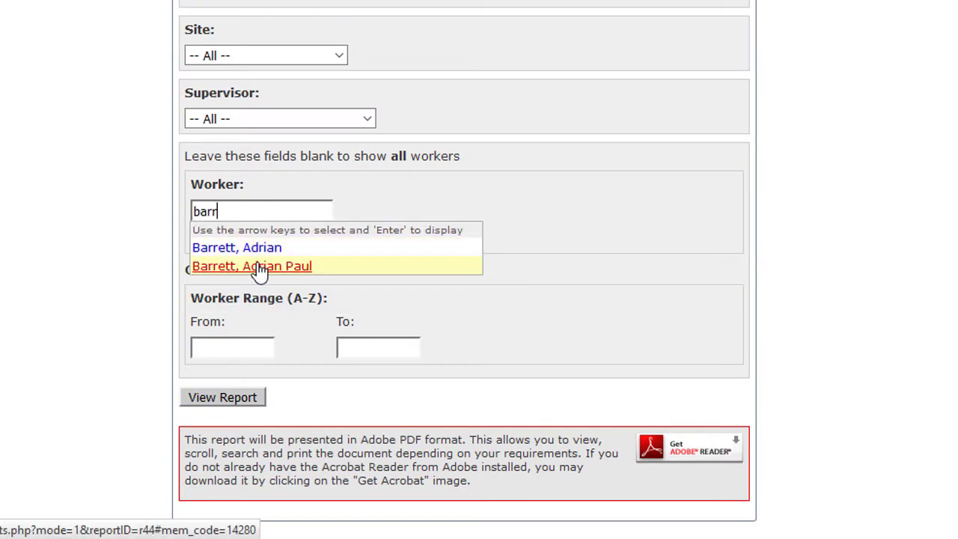
{"action": "left_click", "coordinate": [257, 267]}
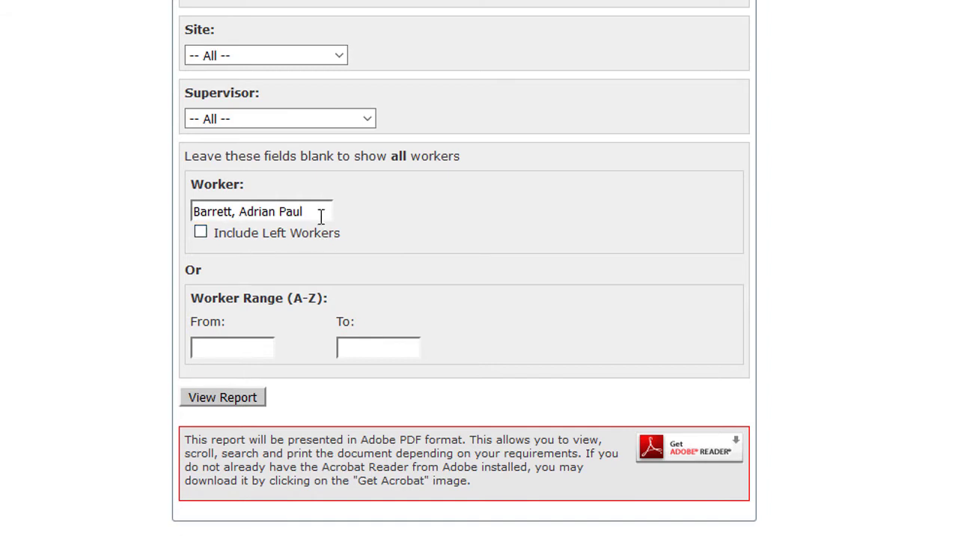
{"action": "key", "text": "ctrl+a"}
{"action": "key", "text": "BackSpace"}
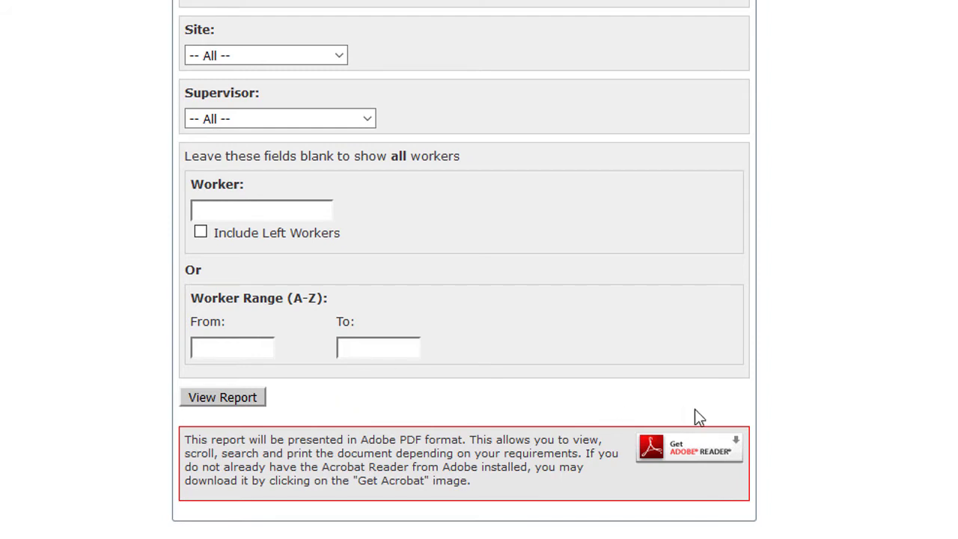
- Set the worker range from 'A' to 'Bzzzzzzzzzz' and generate the infringement letters
{"action": "left_click", "coordinate": [222, 357]}
{"action": "type", "text": "A"}
{"action": "left_click", "coordinate": [340, 349]}
{"action": "type", "text": "Bzzzzzzzzzz"}
{"action": "left_click", "coordinate": [213, 398]}
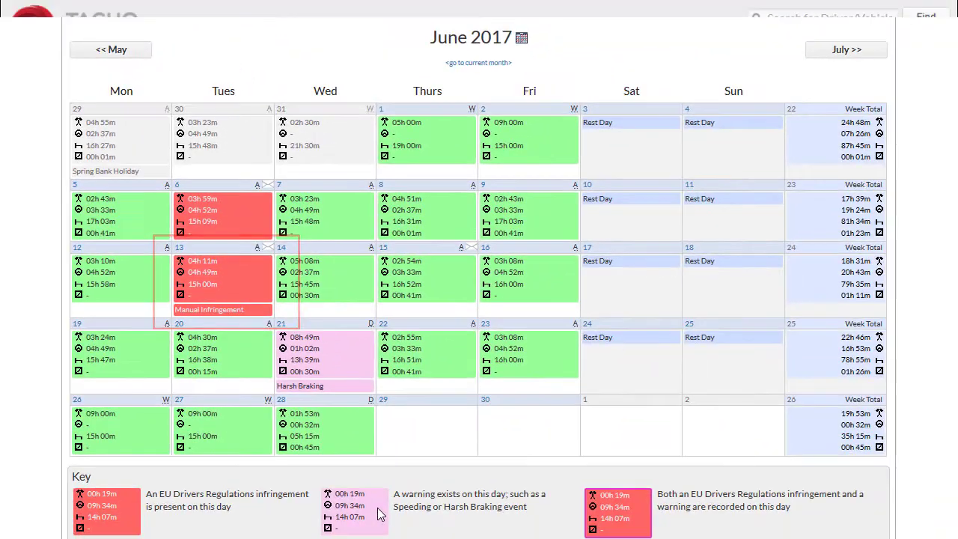
- Open the 13 June day view and scroll down to its infringement row
{"action": "left_click", "coordinate": [209, 277]}
{"action": "scroll", "coordinate": [334, 387], "scroll_direction": "down", "scroll_amount": 5}
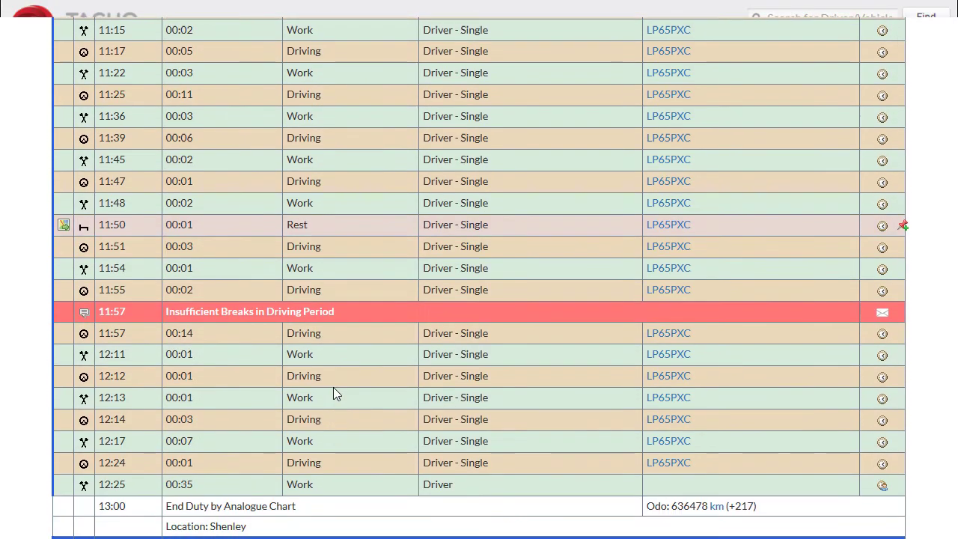